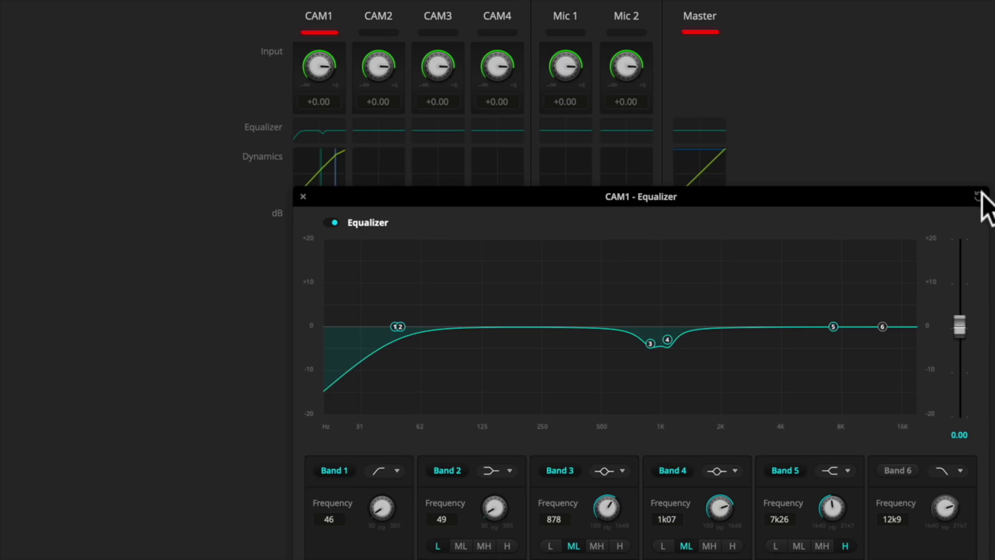
- Reset CAM1's equalizer and dynamics to their default settings
left_click(302, 197)
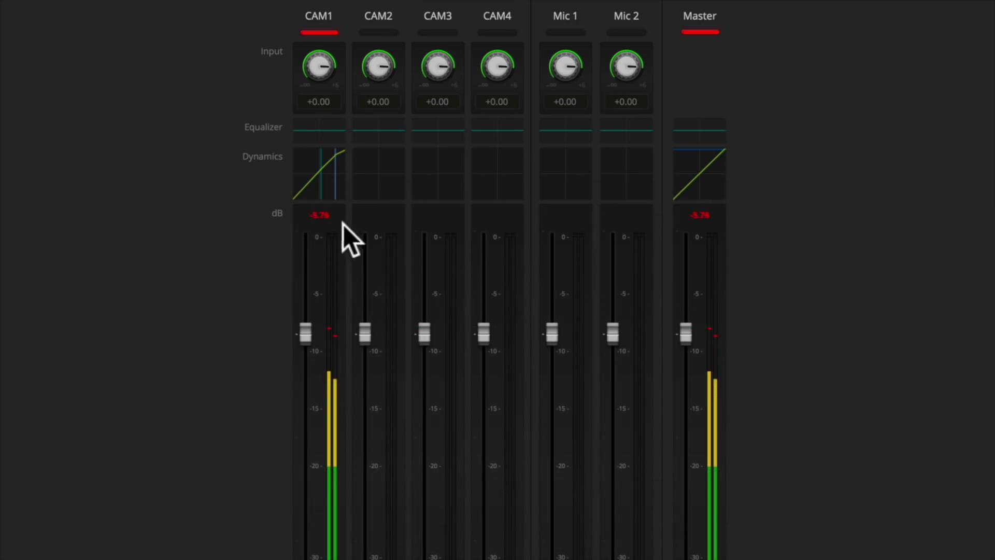
left_click(323, 185)
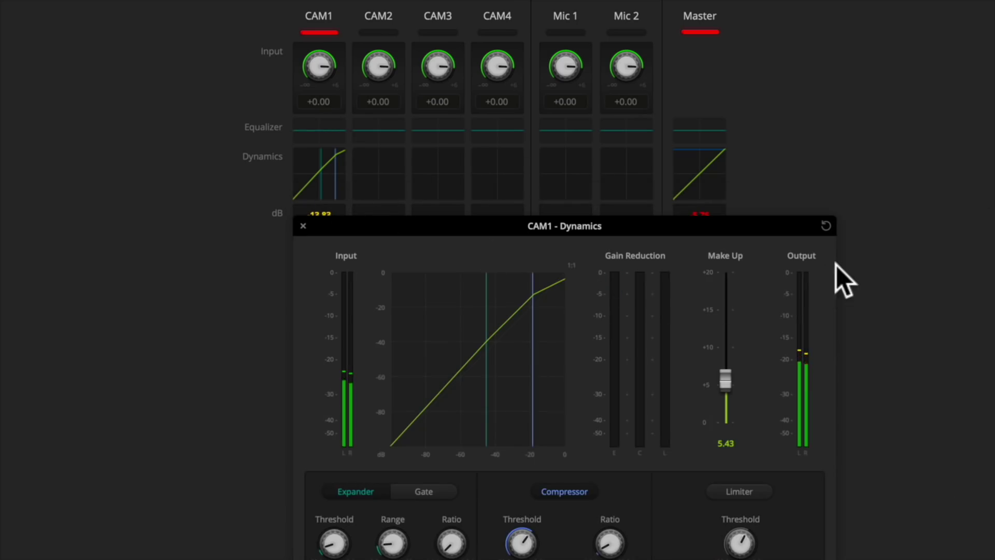
left_click(826, 225)
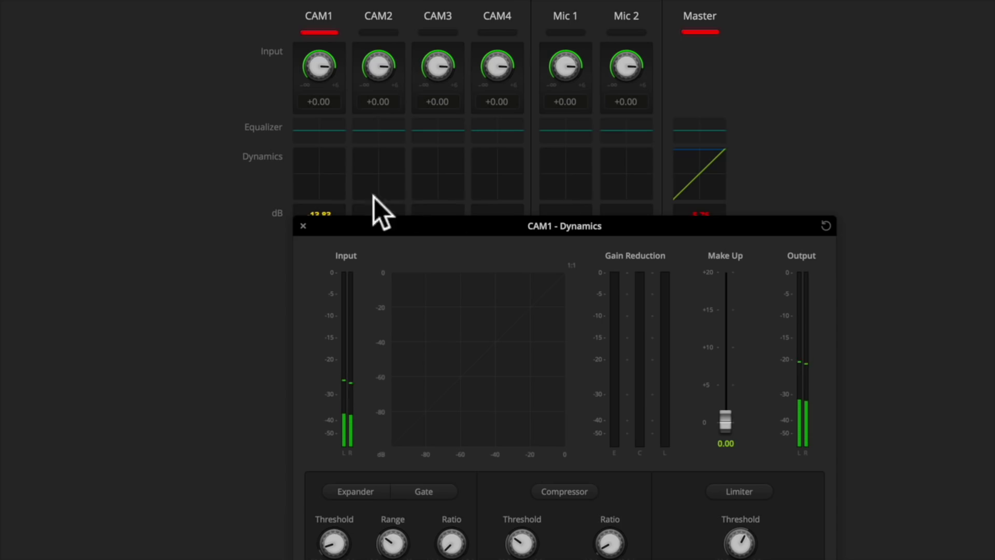
left_click(301, 226)
- Reset the Master channel's dynamics to the default settings
left_click(690, 176)
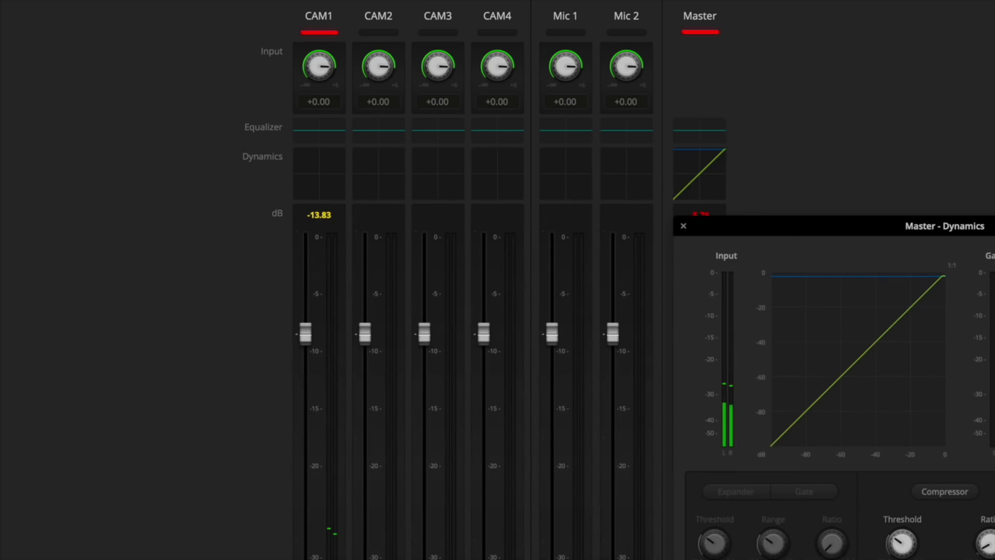
left_click(992, 226)
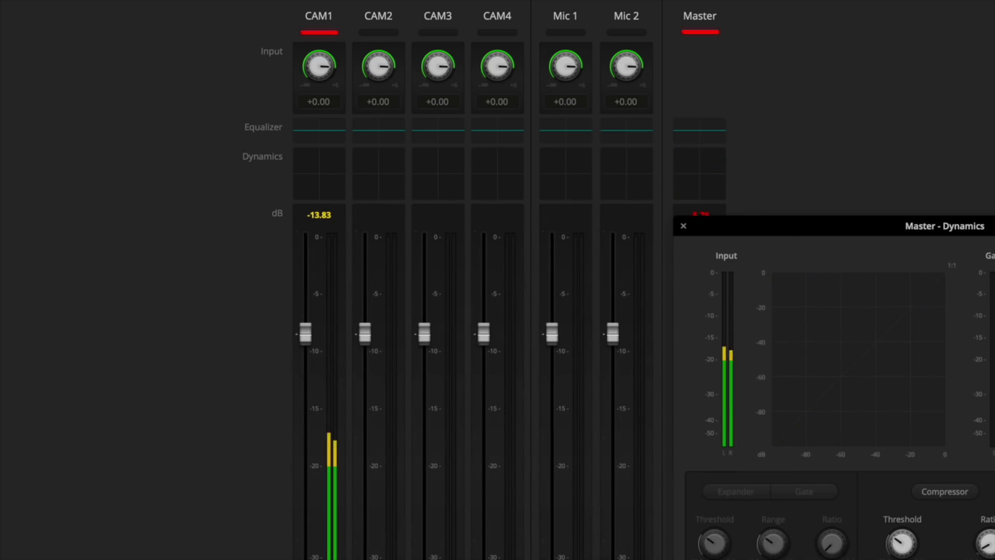
left_click(683, 224)
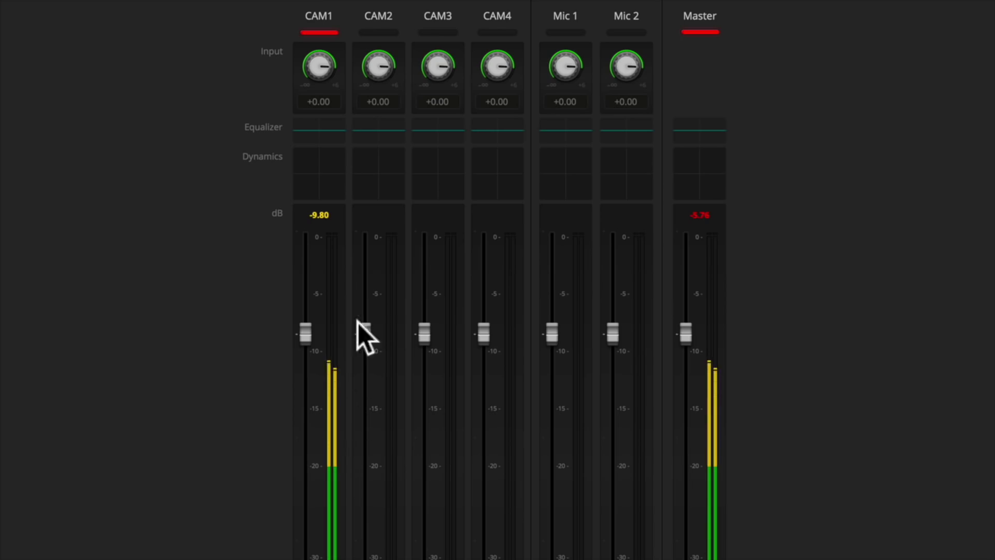
- Enable the Band 1 low-cut filter in CAM1's equalizer, keeping its high-pass shape
double_click(310, 129)
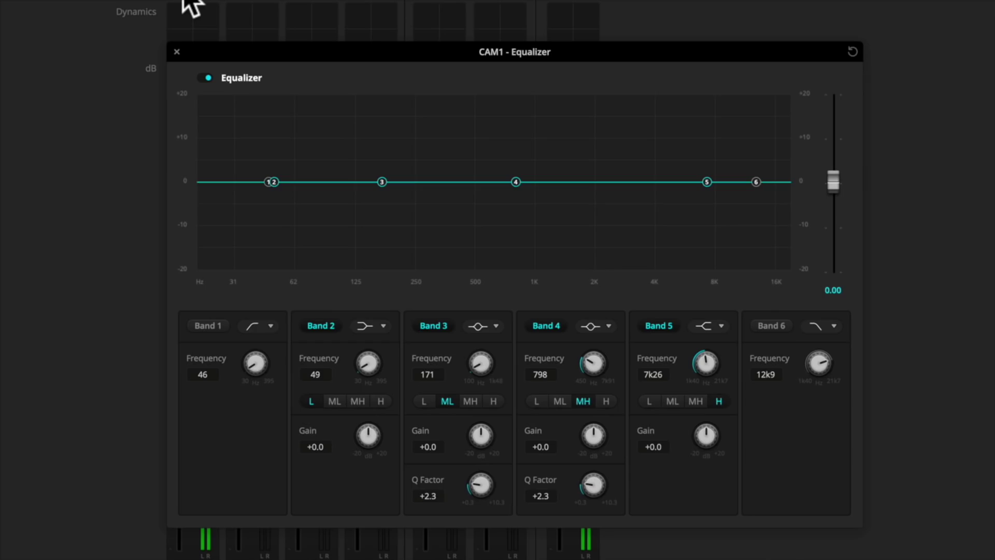
left_click(208, 326)
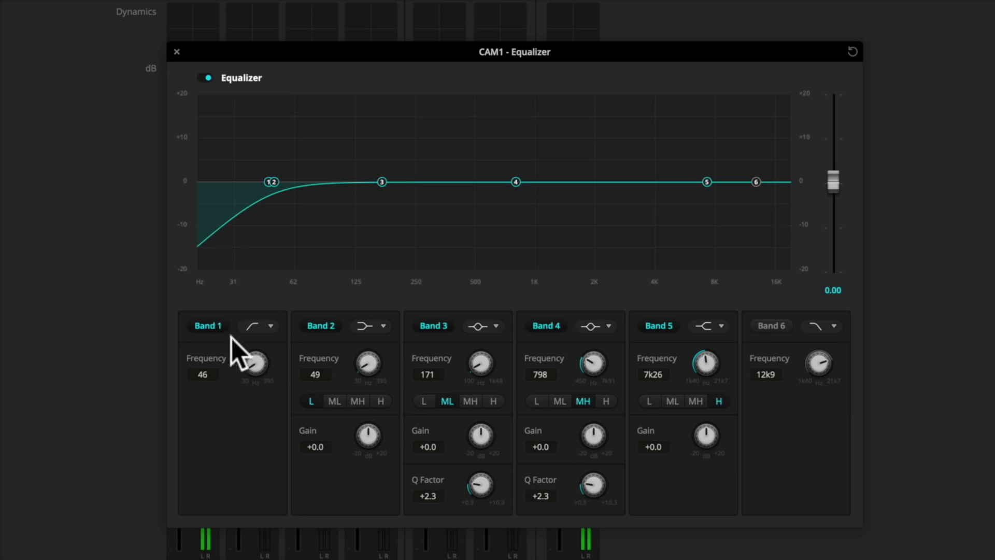
left_click(272, 324)
left_click(272, 324)
- Boost Band 3's gain to +13.8 dB, narrow its Q factor to 7.4, and sweep its frequency to 908 Hz
left_click_drag(479, 431, 783, 456)
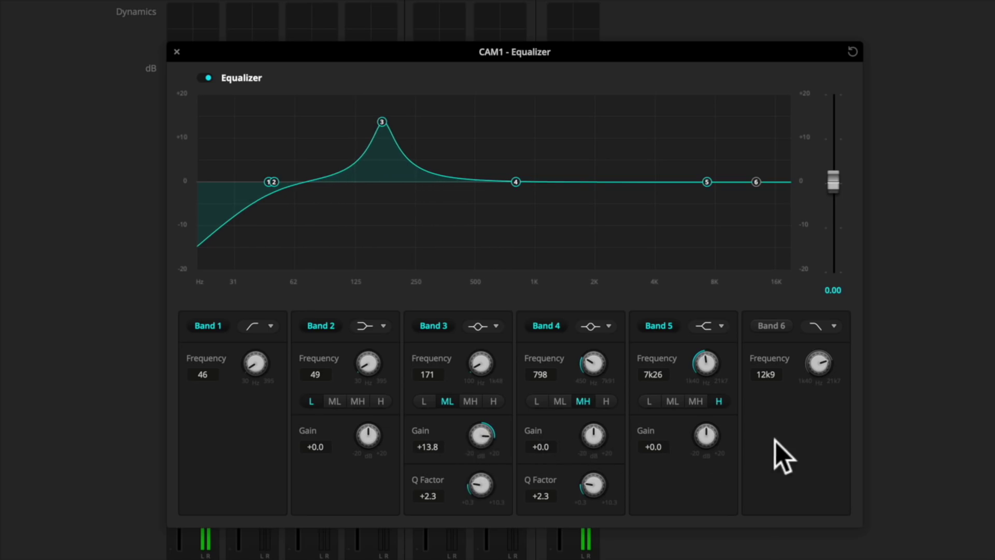
left_click_drag(474, 363, 868, 366)
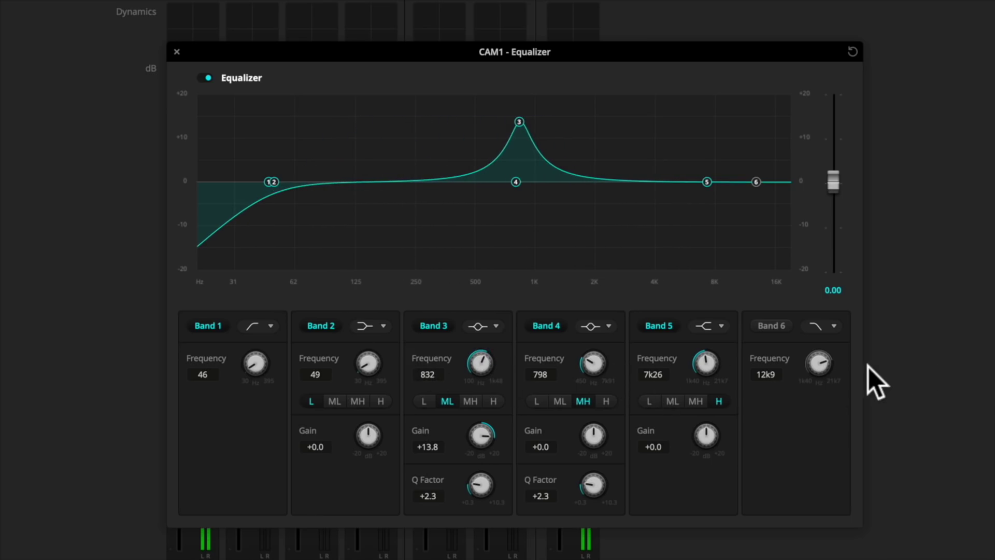
left_click_drag(474, 482, 916, 477)
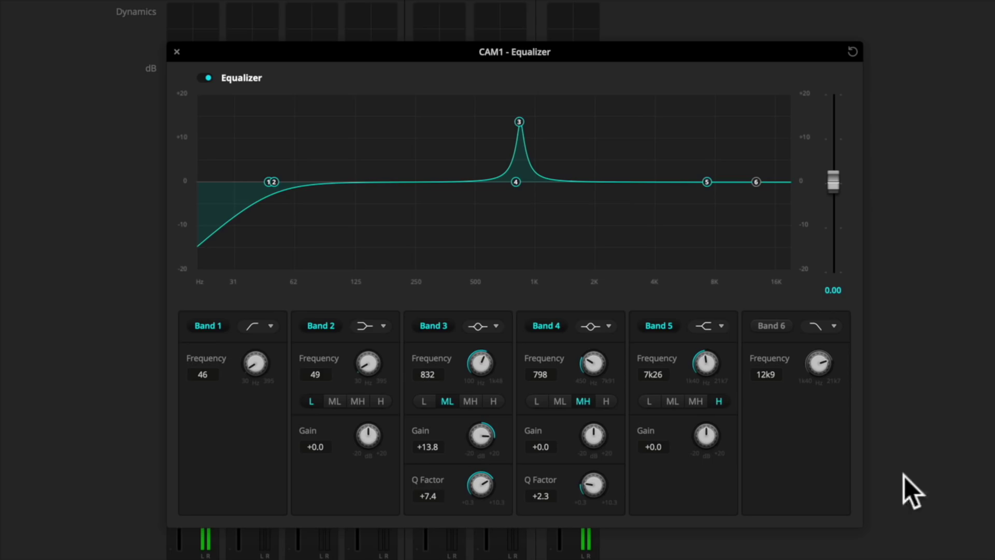
left_click_drag(483, 361, 533, 362)
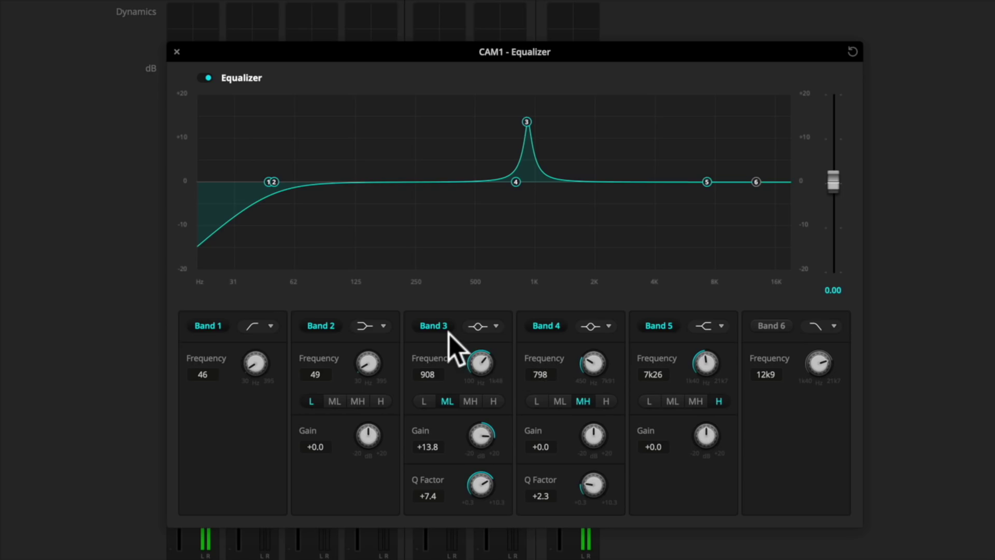
- Set Band 3's gain to -5.0 dB and Q factor to 2.6, and compare the sound with CAM1's equalizer bypassed and re-enabled
left_click_drag(483, 436, 81, 417)
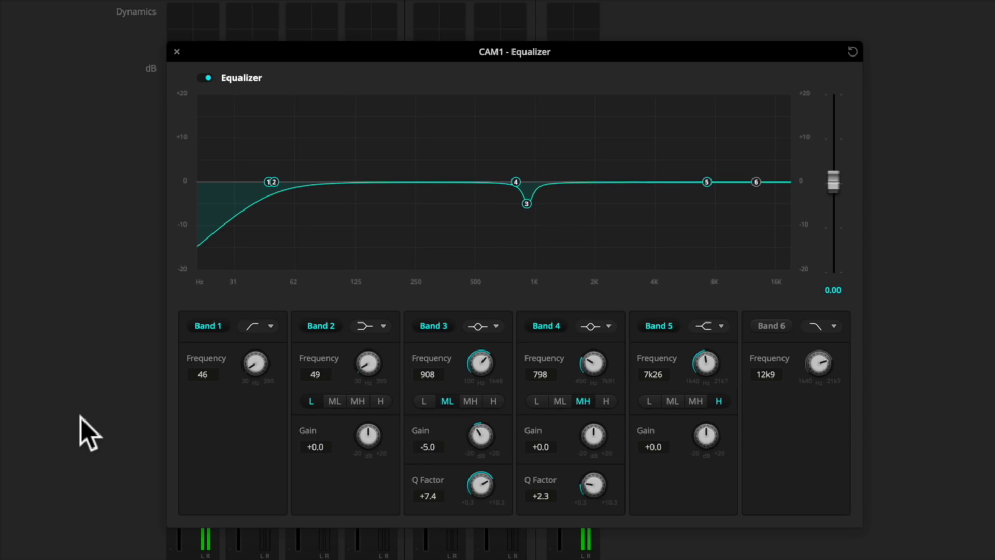
left_click_drag(484, 484, 71, 446)
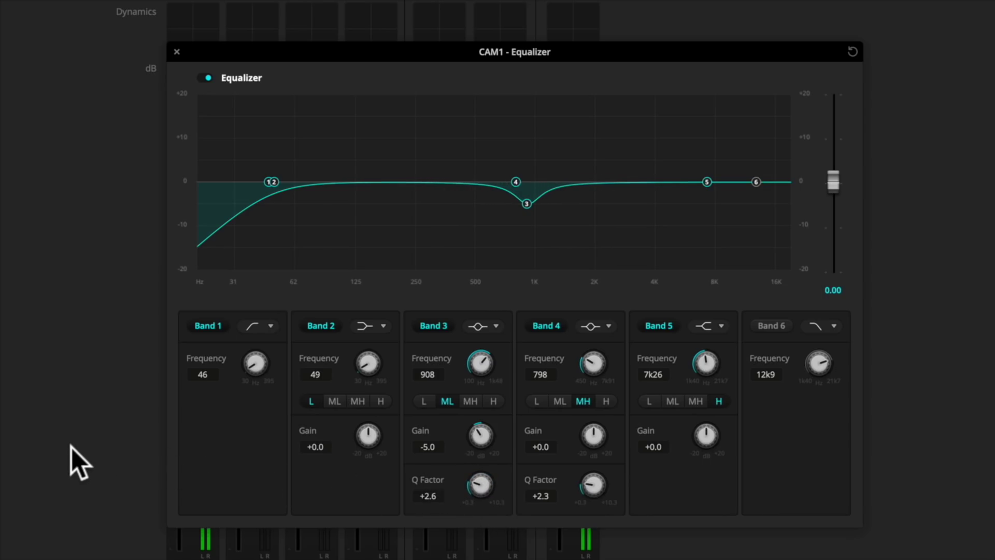
left_click(202, 78)
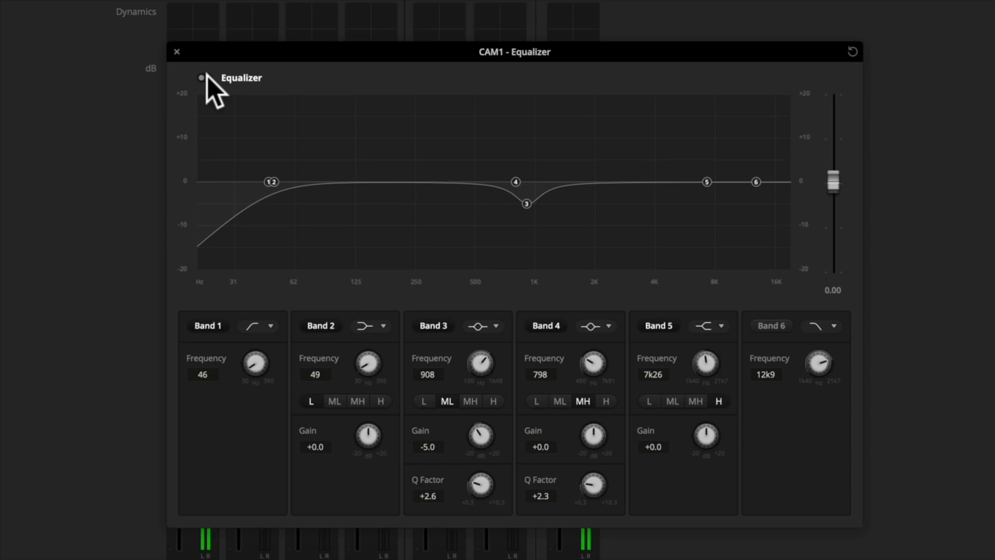
left_click(202, 78)
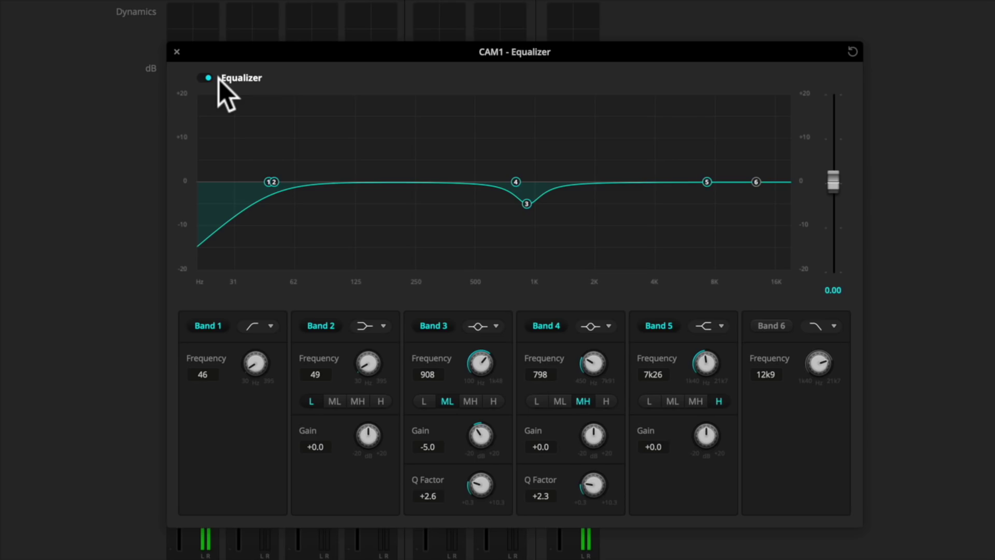
left_click(177, 52)
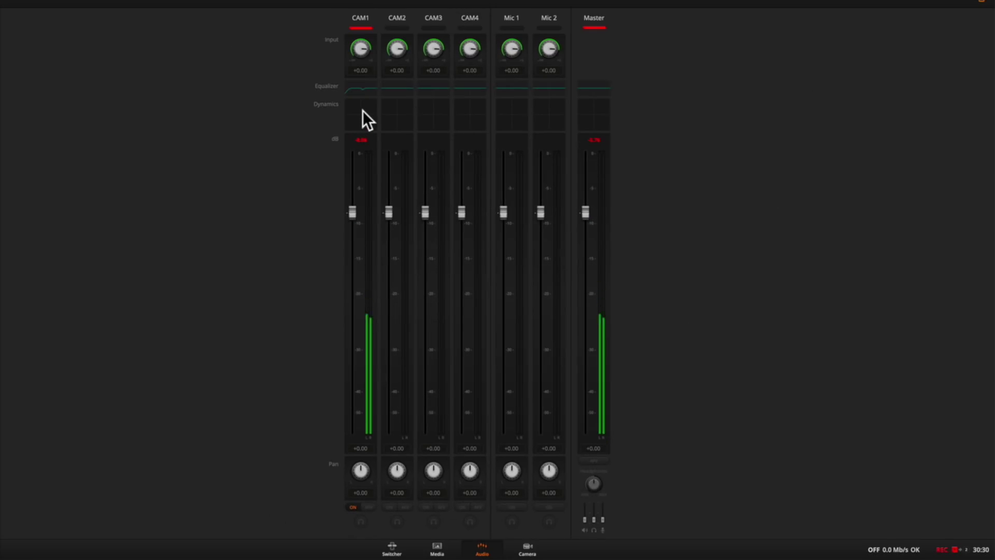
left_click(363, 111)
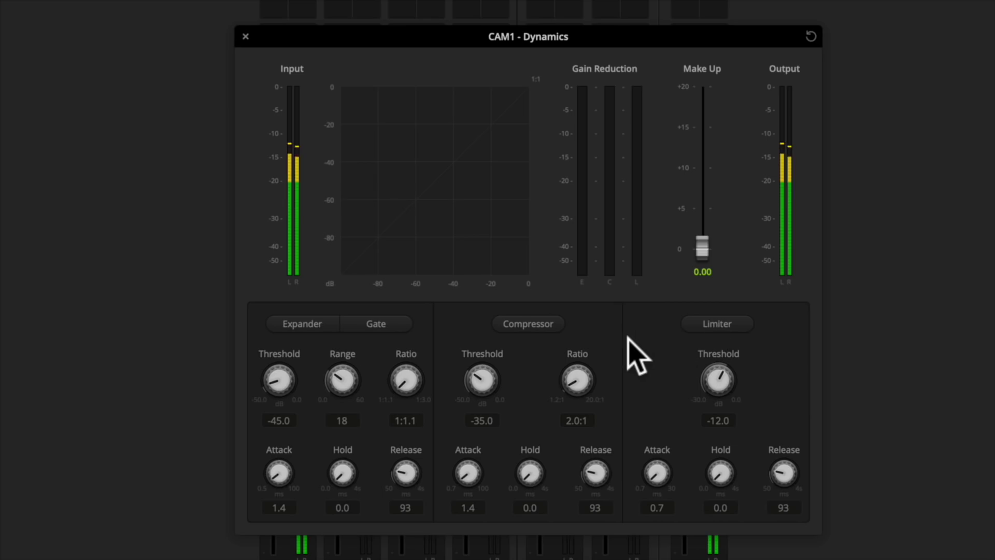
left_click(246, 36)
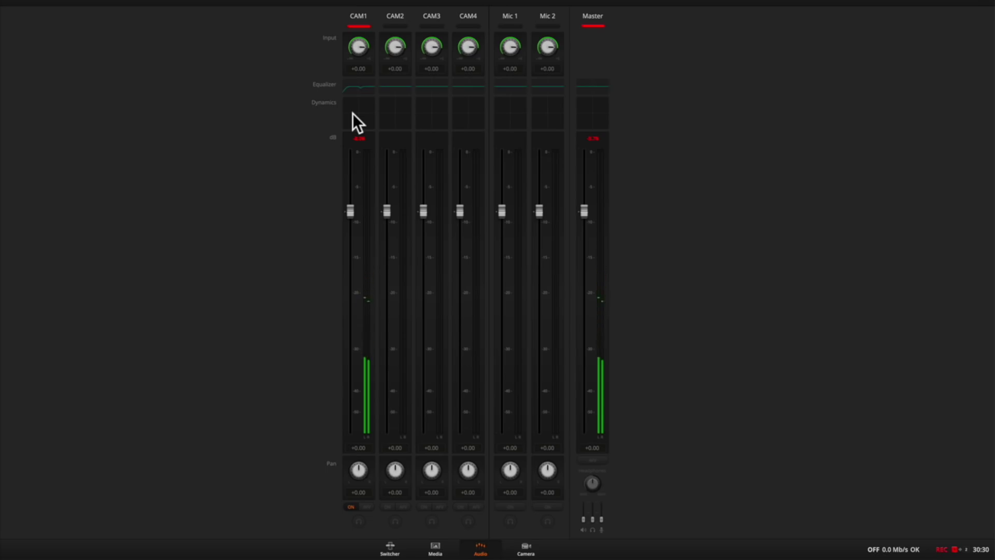
left_click(355, 129)
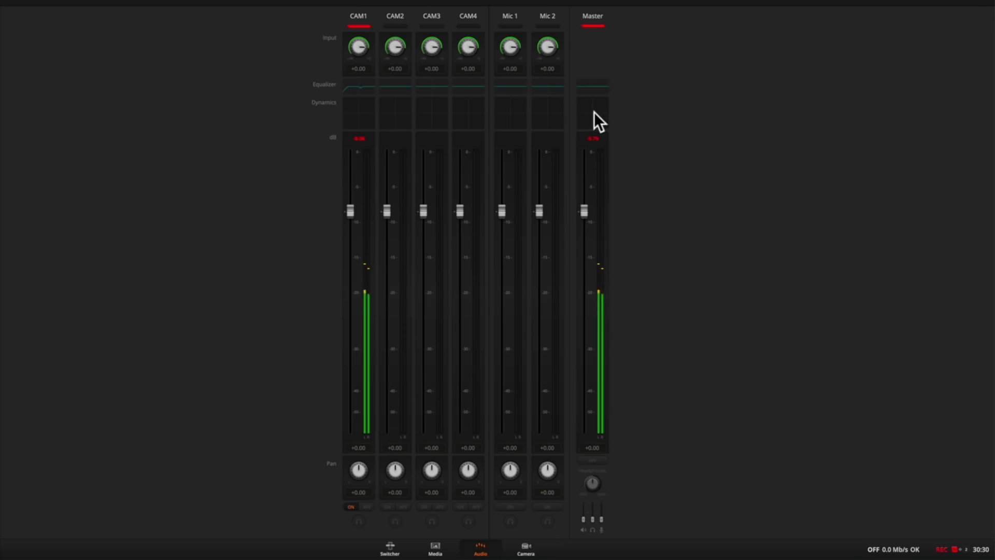
- Set CAM1's dynamics make-up gain to 5.07 dB and enable the expander
left_click(362, 111)
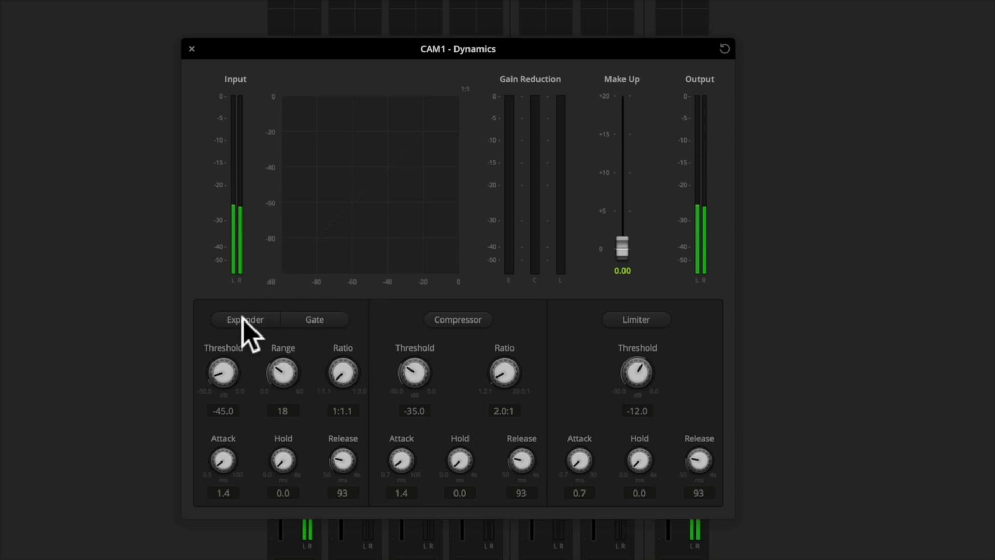
left_click_drag(617, 247, 622, 209)
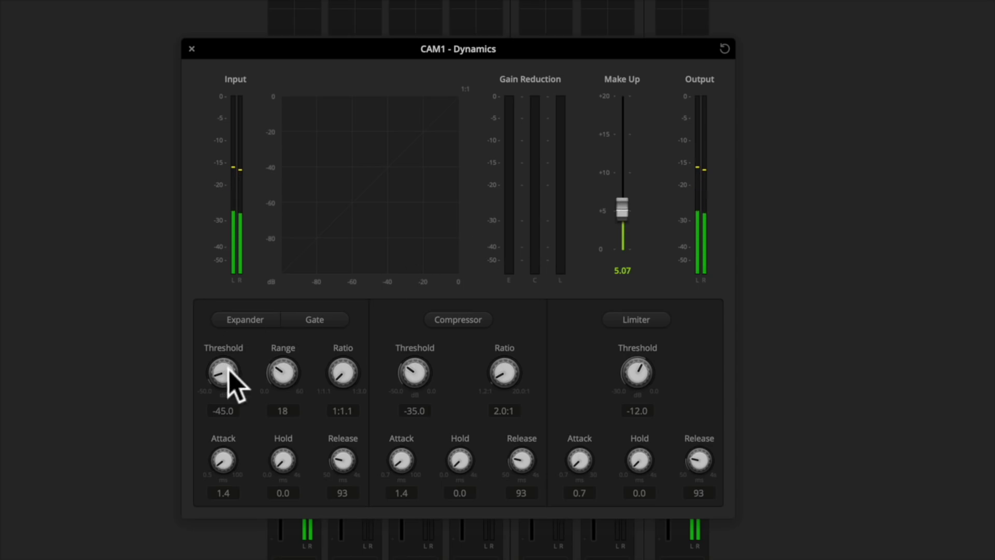
left_click(246, 320)
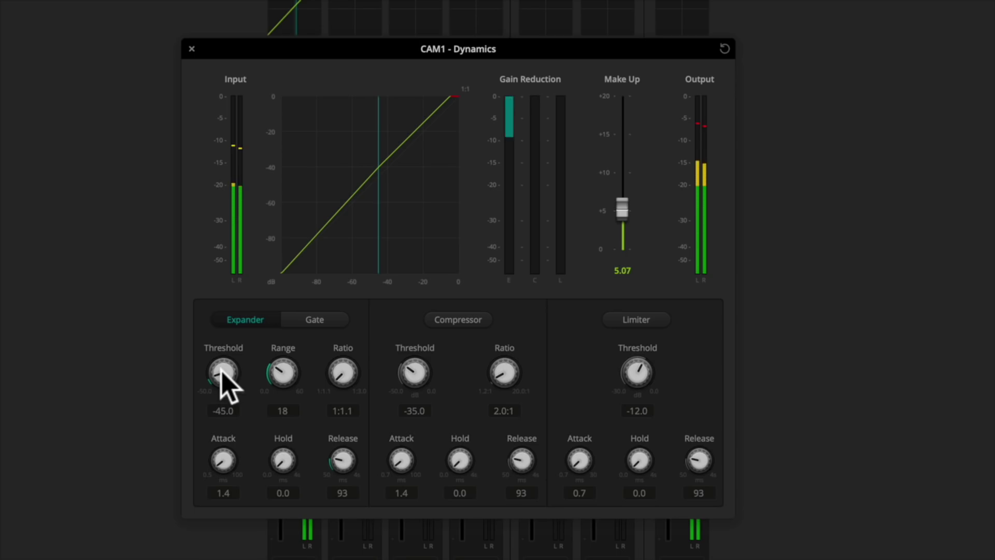
- Try lower expander thresholds down to -50.0 dB, settle on a threshold of -45.0 dB, and set the range to 9.1
left_click_drag(219, 369, 220, 371)
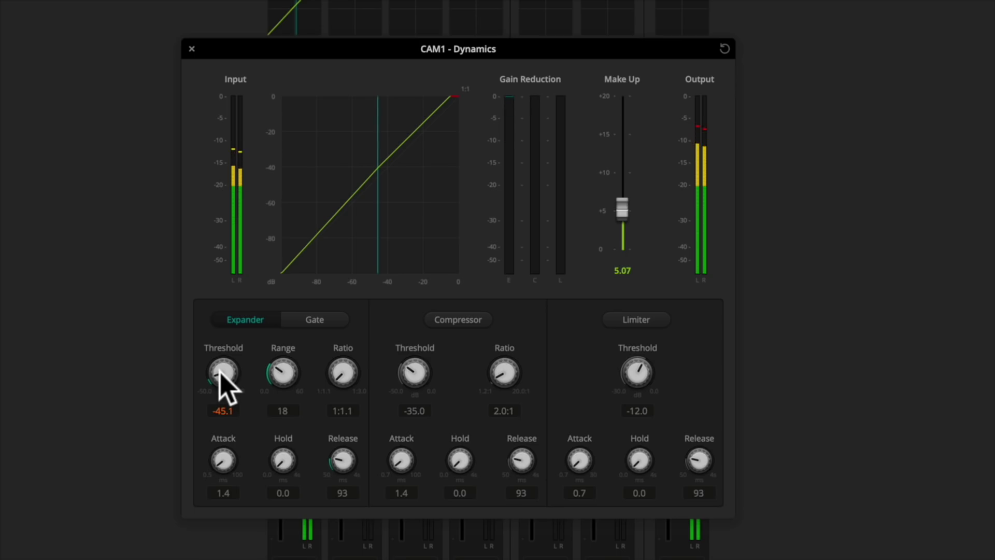
left_click_drag(220, 369, 222, 382)
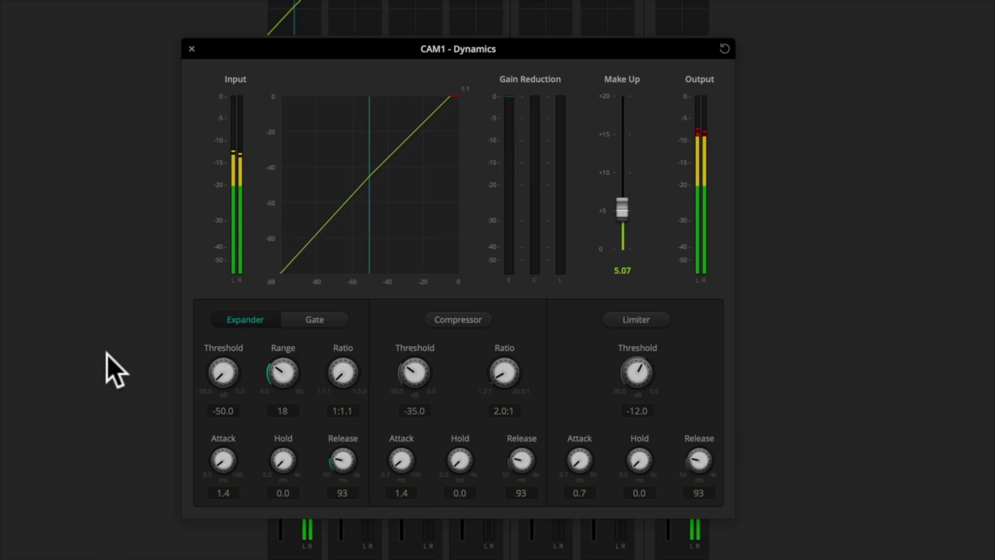
left_click_drag(220, 371, 246, 373)
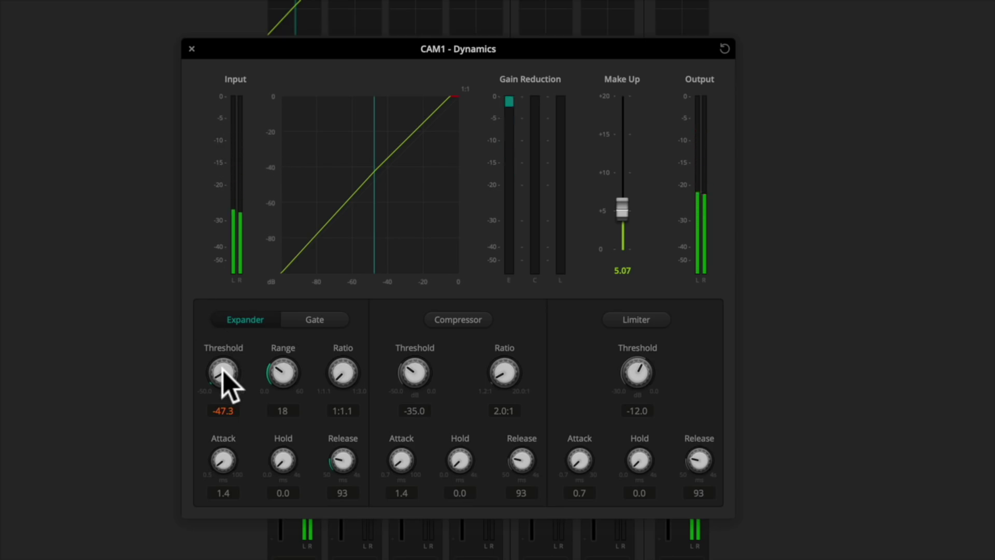
left_click(226, 411)
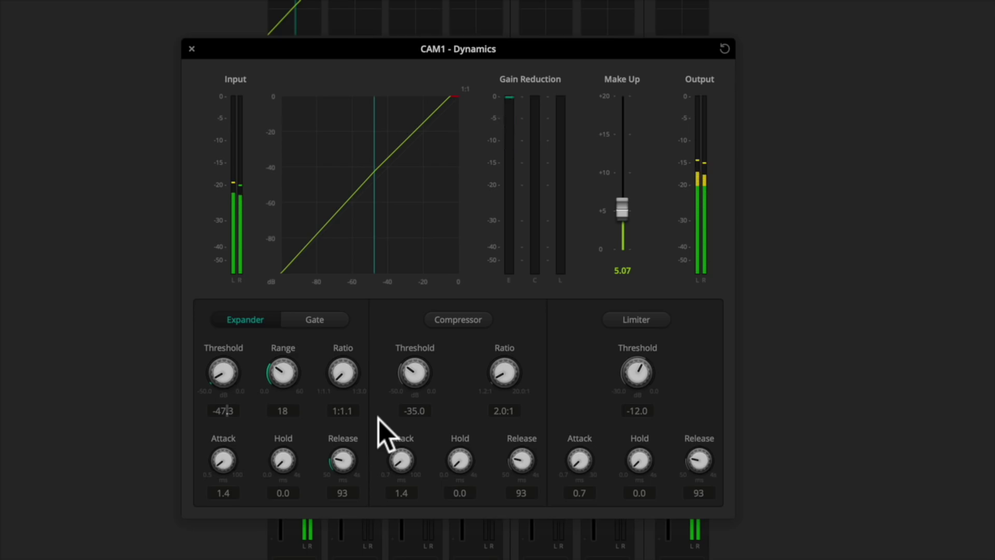
key("ctrl+a")
type("-45.0")
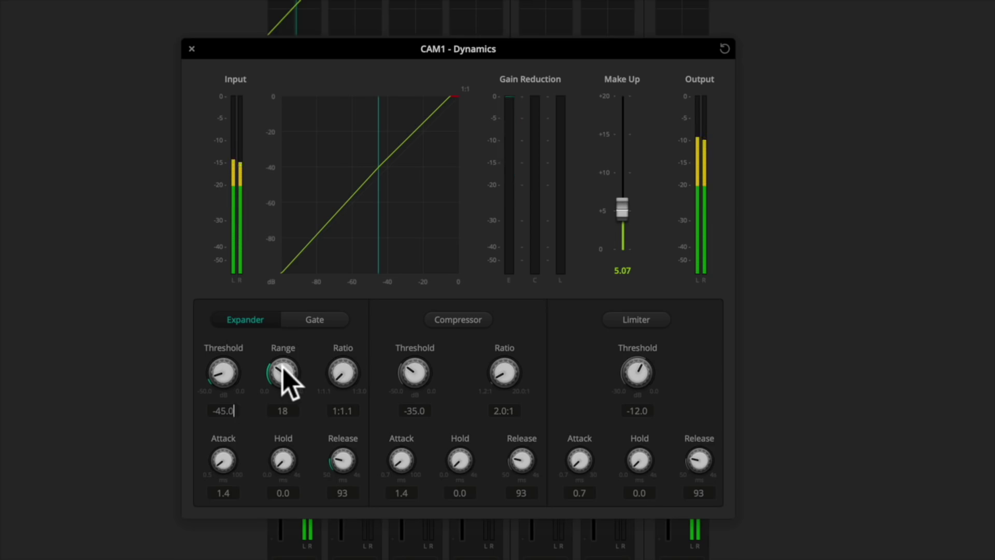
left_click_drag(284, 378, 178, 378)
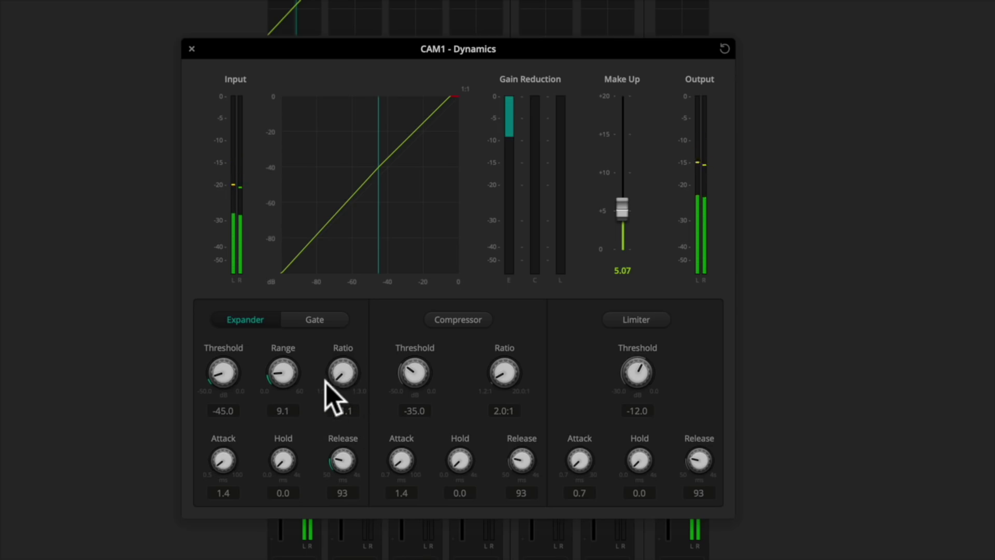
- Try fast and slow expander attack times, settle on an attack of 1.5 ms, and set the release to 100 ms
left_click_drag(220, 455, 208, 453)
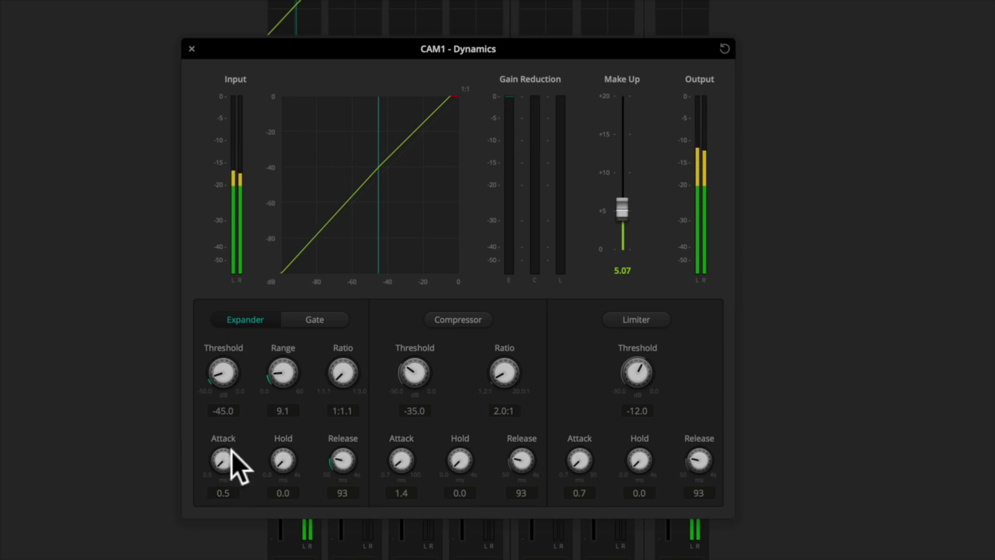
left_click_drag(225, 453, 347, 459)
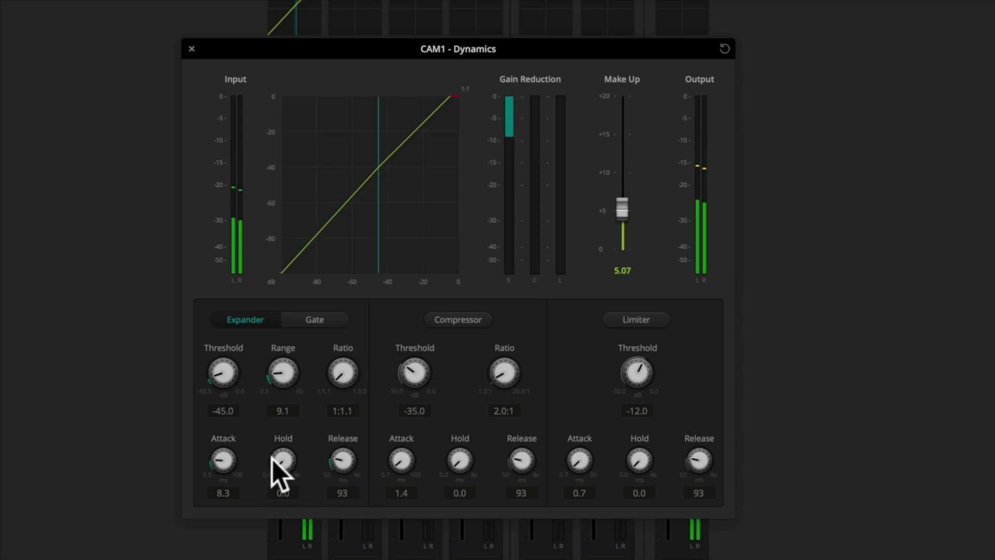
left_click_drag(226, 459, 427, 471)
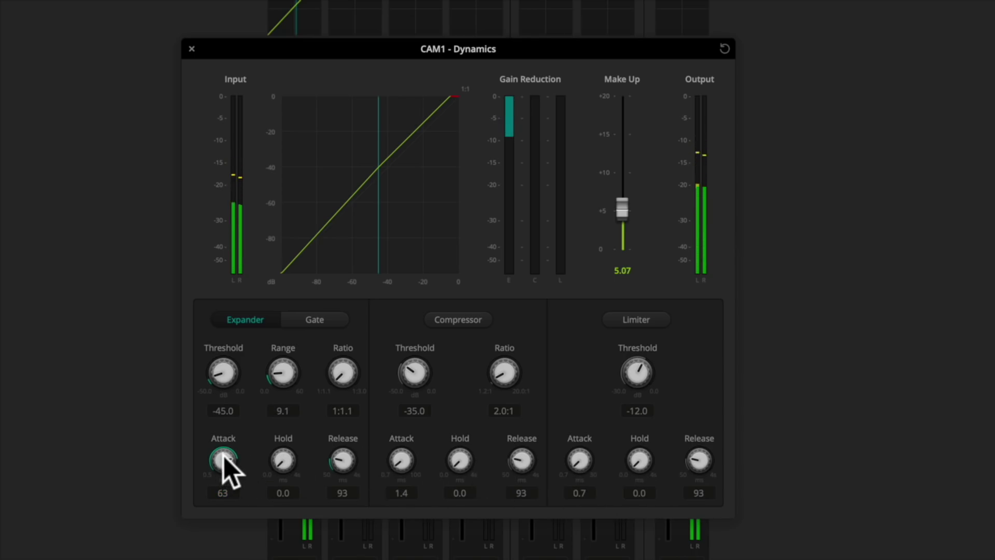
left_click_drag(228, 469, 112, 466)
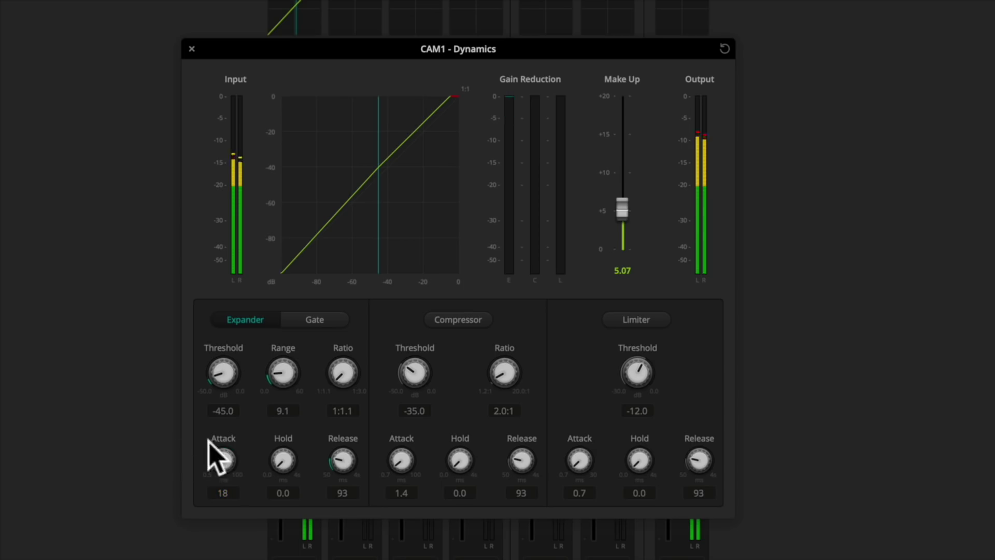
left_click_drag(222, 456, 99, 446)
left_click_drag(221, 457, 126, 468)
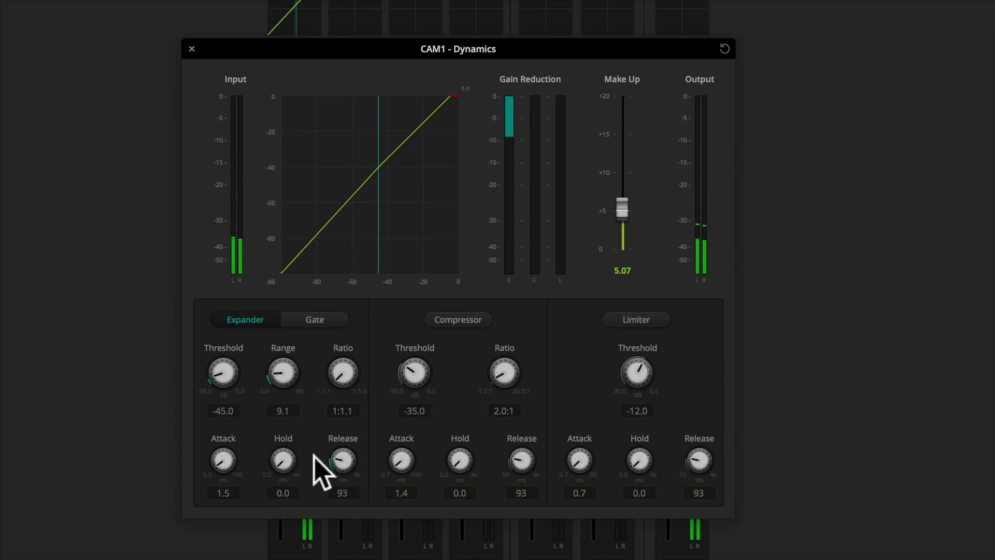
left_click(355, 488)
type("100")
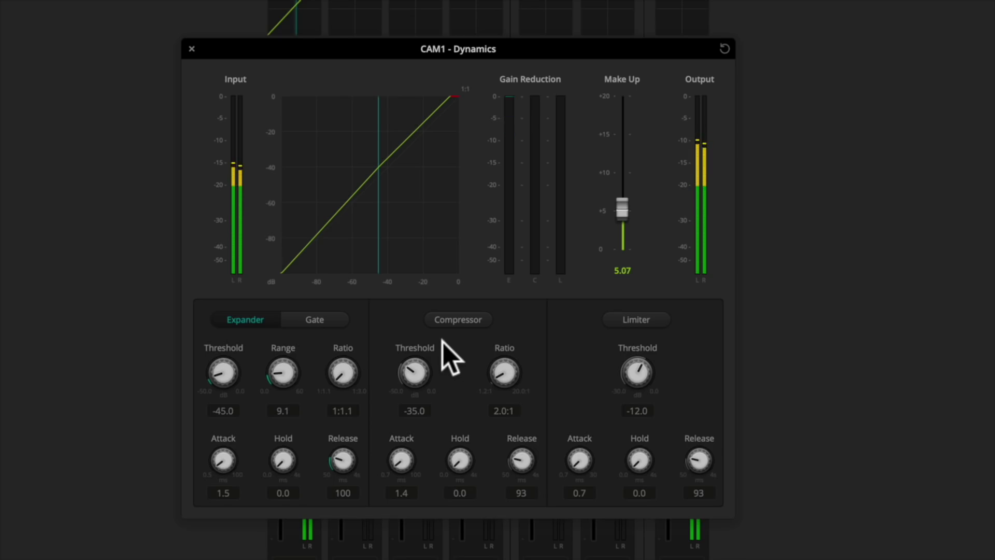
- Enable CAM1's compressor, try thresholds of -6.5, -12.1 and -28.1 dB, and settle on a threshold of -18.2 dB
left_click(465, 318)
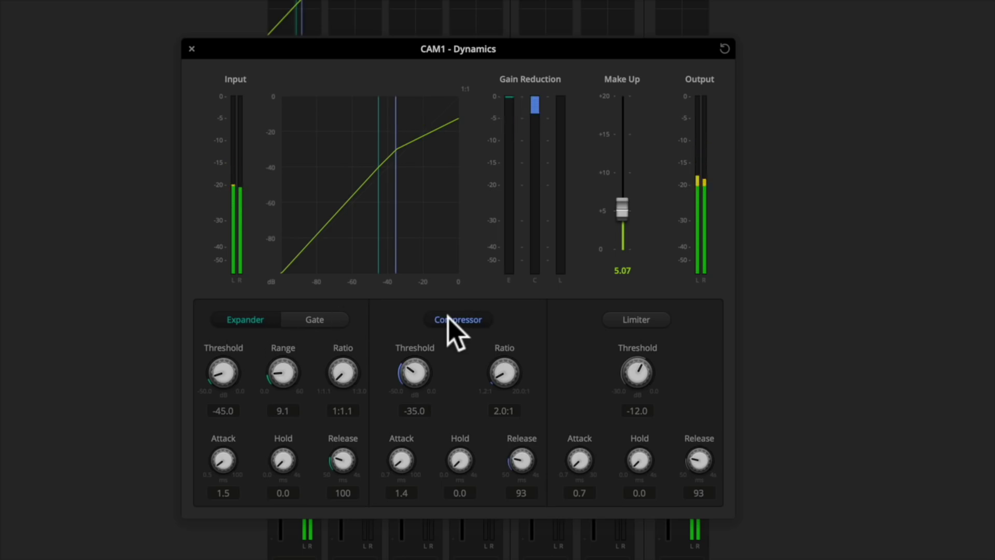
left_click_drag(405, 363, 628, 395)
left_click_drag(695, 417, 747, 417)
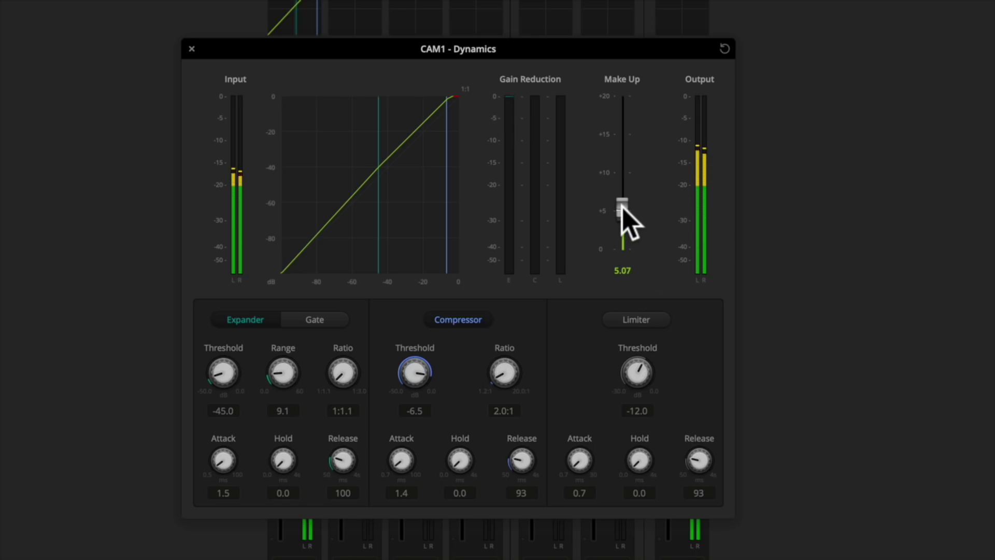
left_click_drag(418, 367, 339, 356)
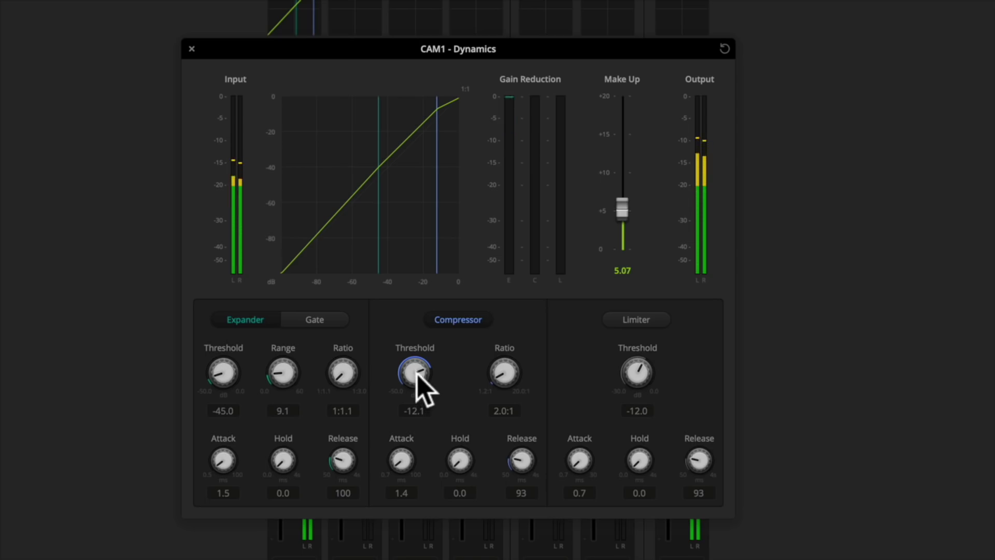
left_click_drag(417, 371, 415, 370)
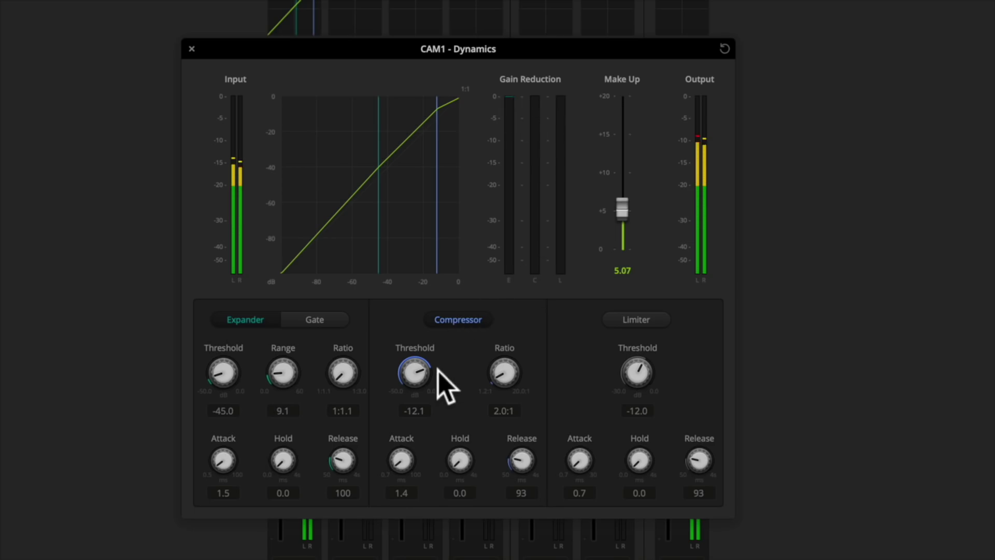
left_click_drag(417, 369, 194, 345)
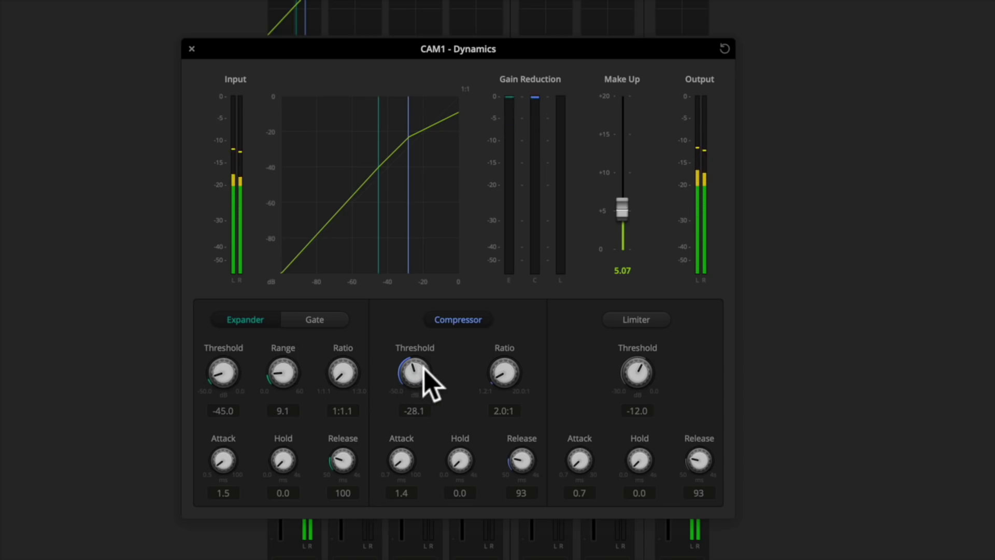
left_click_drag(421, 368, 560, 384)
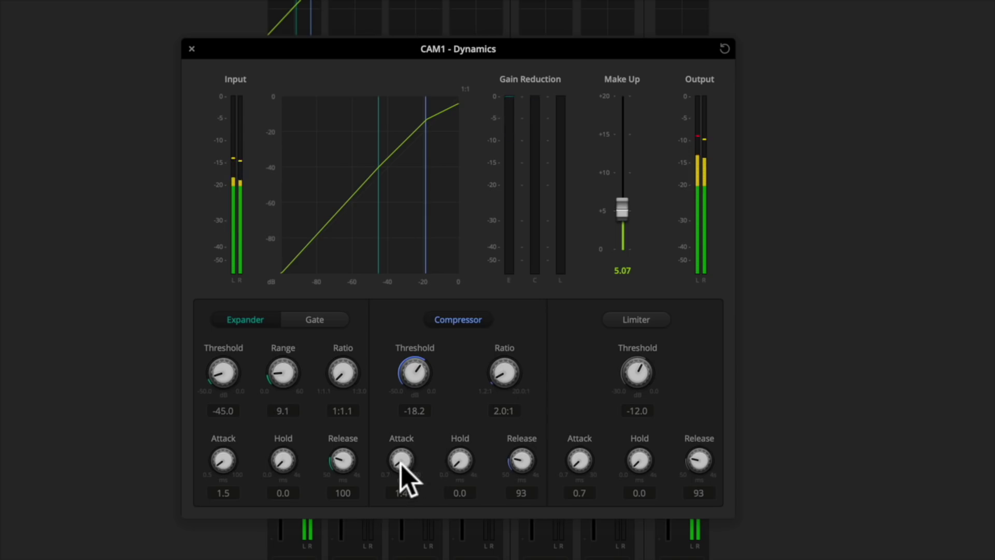
- Set CAM1's compressor attack to 0.7 ms and release to 100 ms, raise the make-up gain to 7.06 dB, and close its dynamics settings
left_click_drag(402, 459, 338, 455)
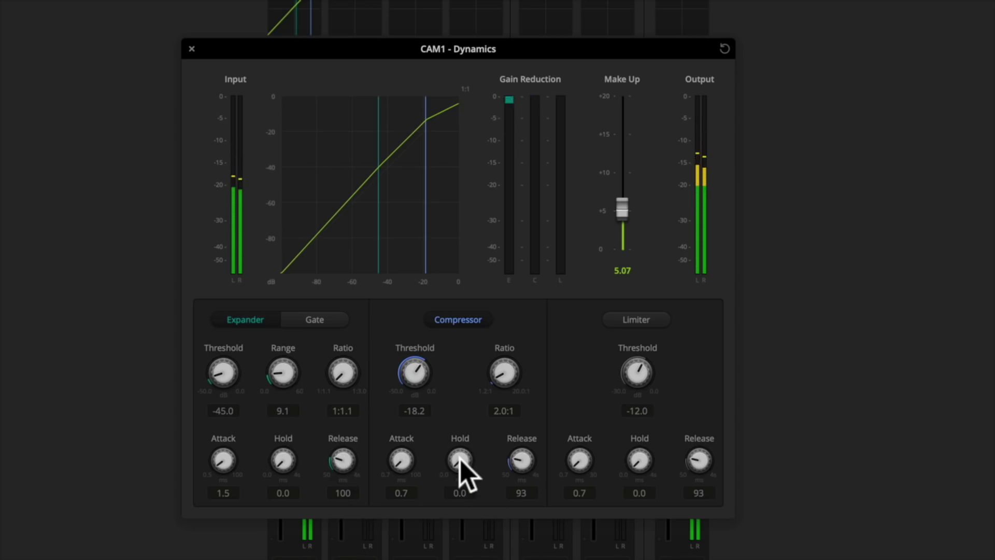
left_click_drag(523, 460, 545, 461)
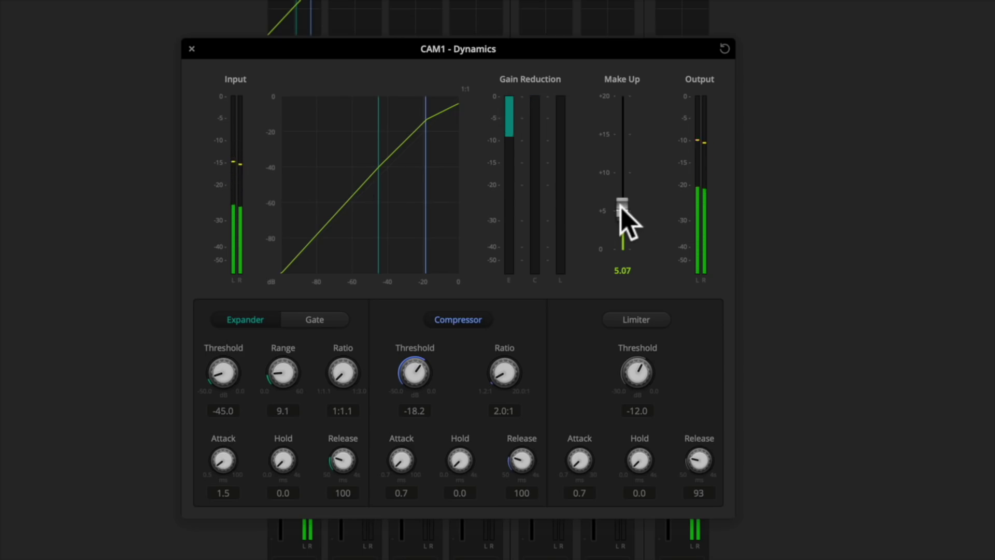
left_click_drag(620, 207, 620, 190)
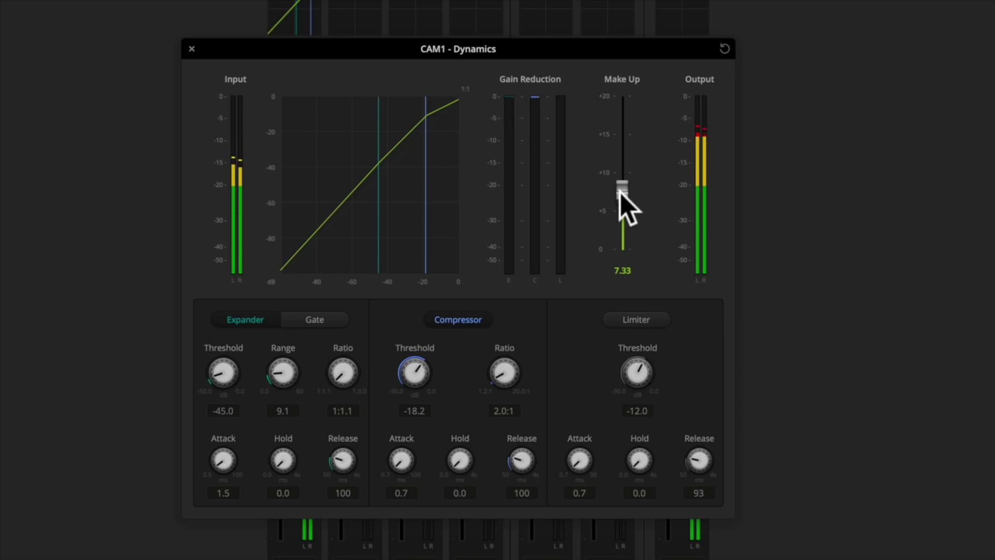
left_click_drag(621, 193, 621, 196)
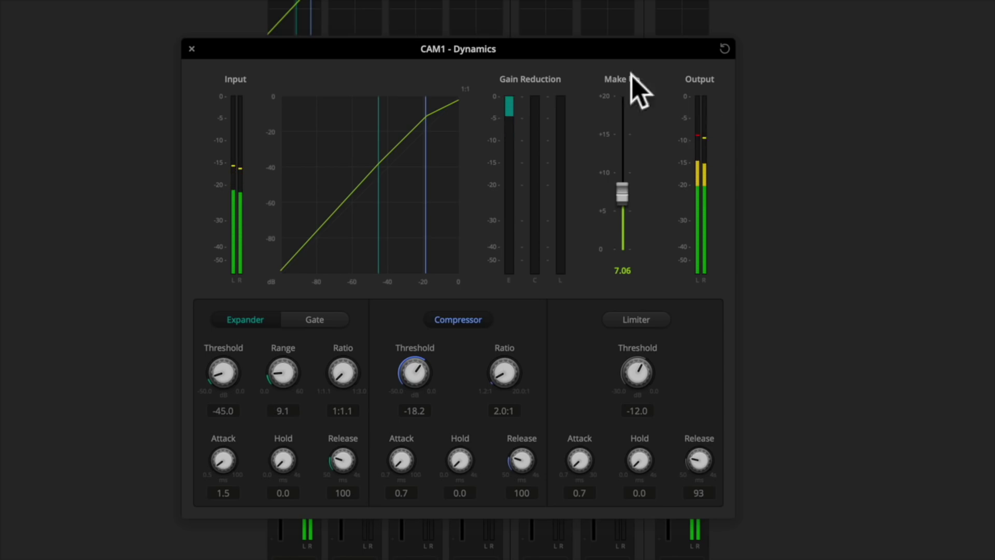
left_click(194, 51)
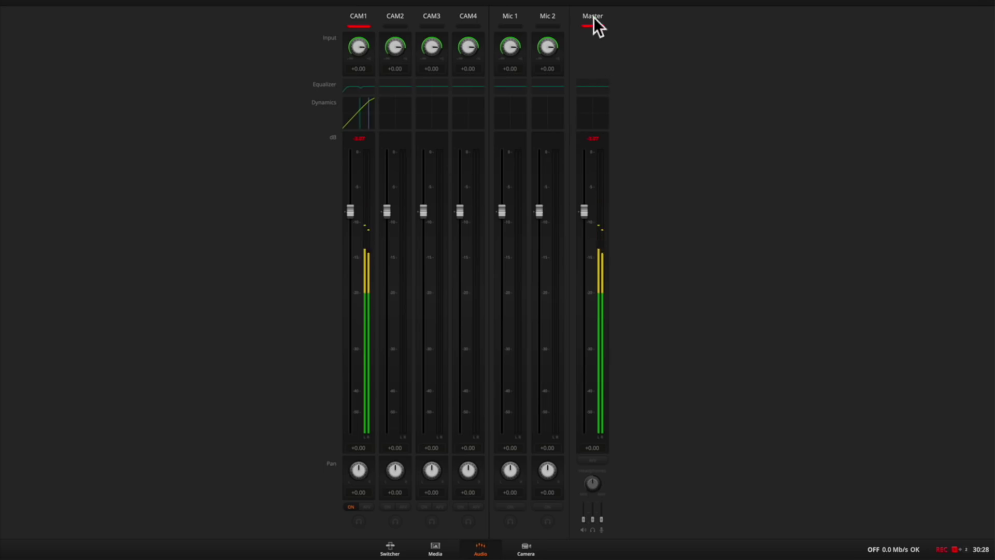
- Open the Master channel's dynamics settings, enable the limiter, and set its threshold to -3.0 dB
left_click(592, 117)
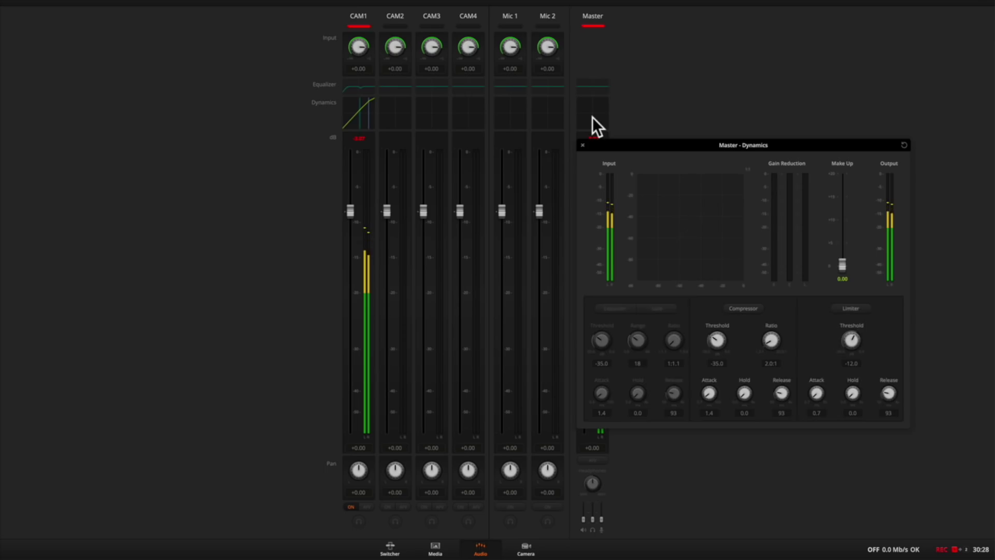
left_click_drag(667, 149, 293, 135)
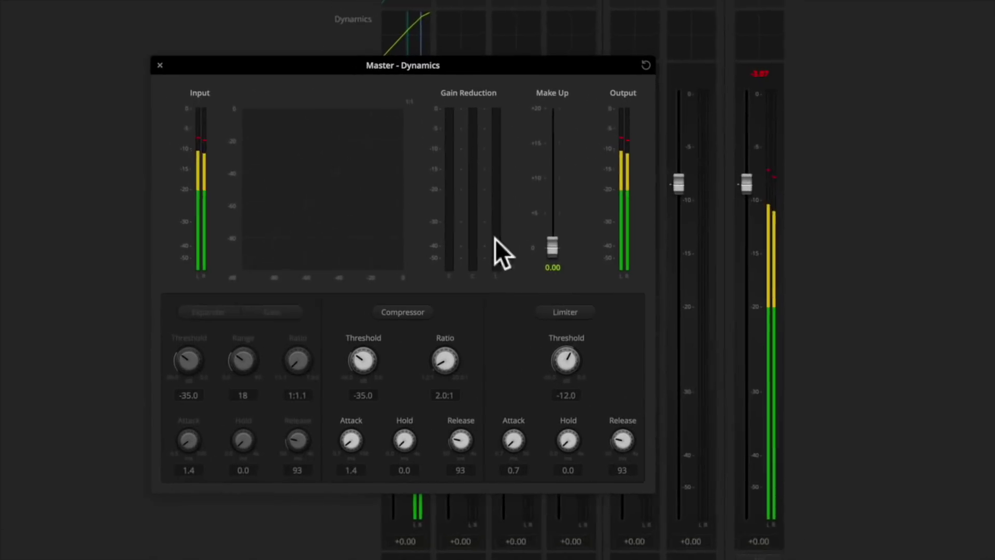
left_click(600, 317)
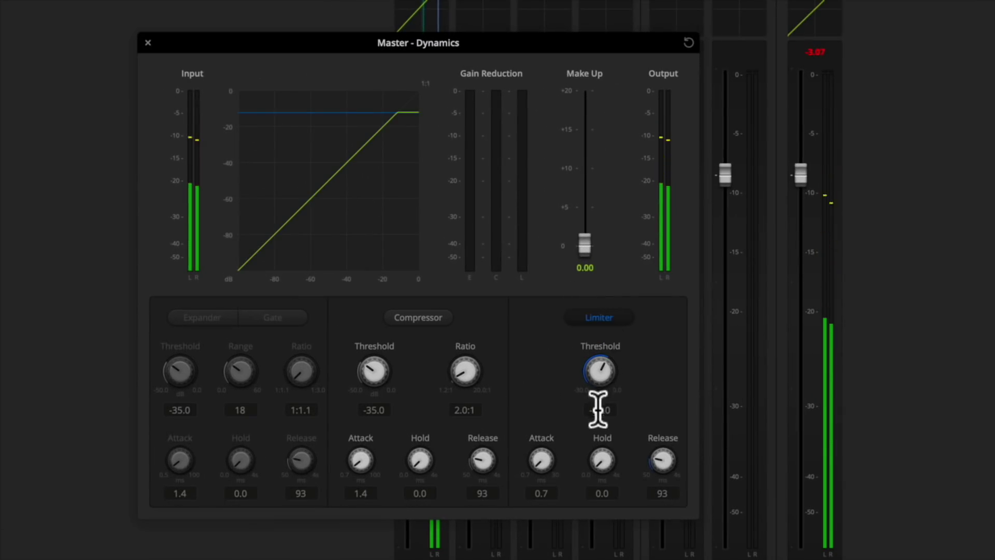
left_click_drag(600, 368, 794, 377)
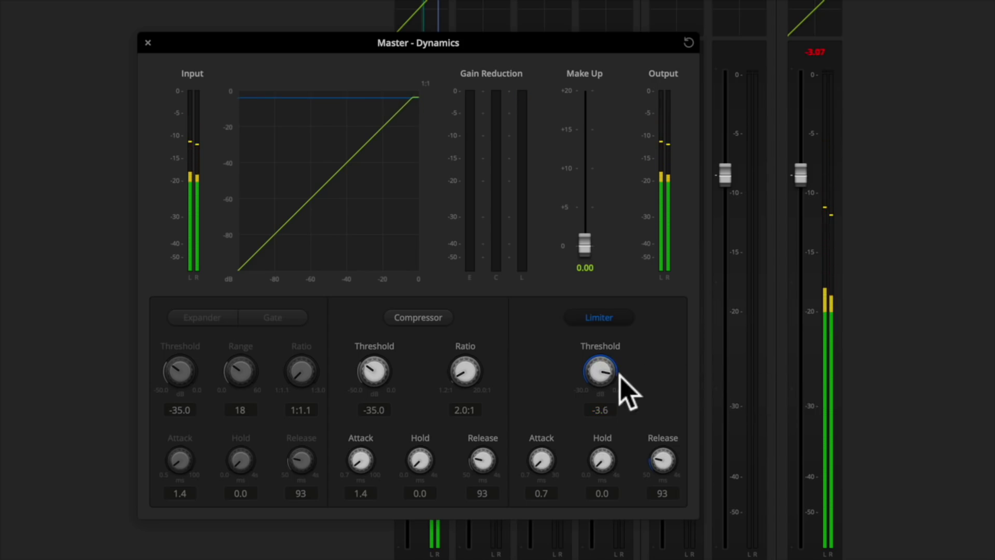
left_click_drag(612, 370, 615, 374)
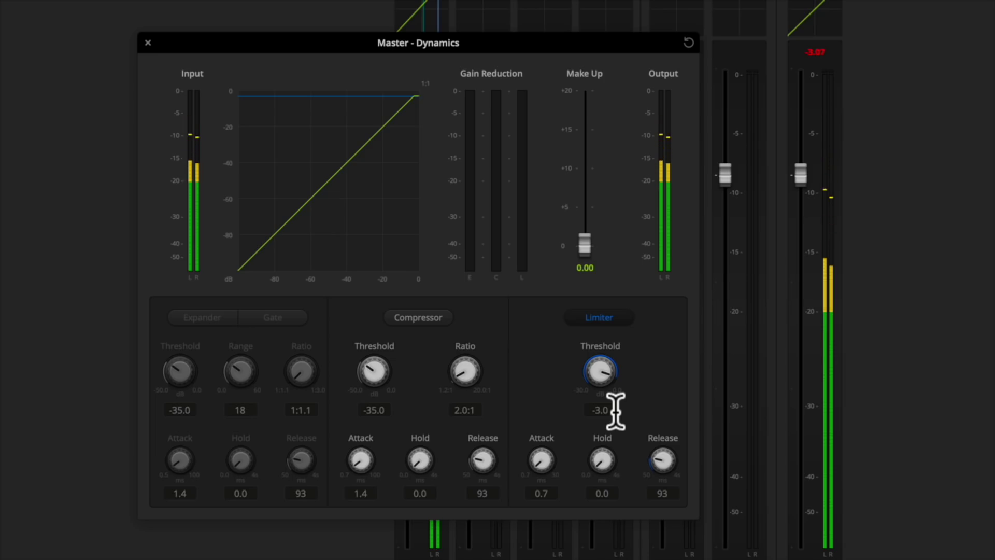
- Set the Master limiter's release to 100 ms, close its dynamics settings, and reset the Master peak level indicator
left_click(550, 472)
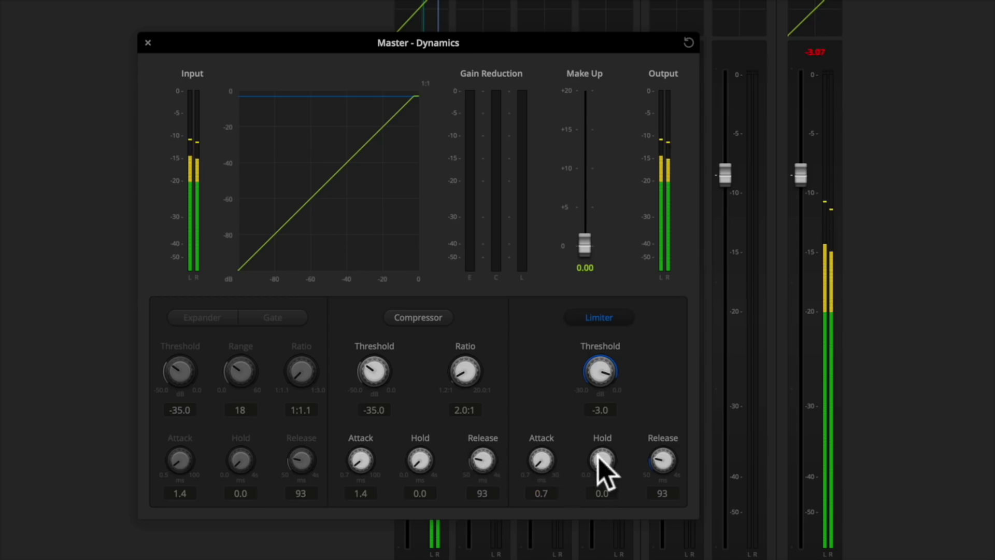
left_click(662, 459)
left_click_drag(660, 458, 684, 459)
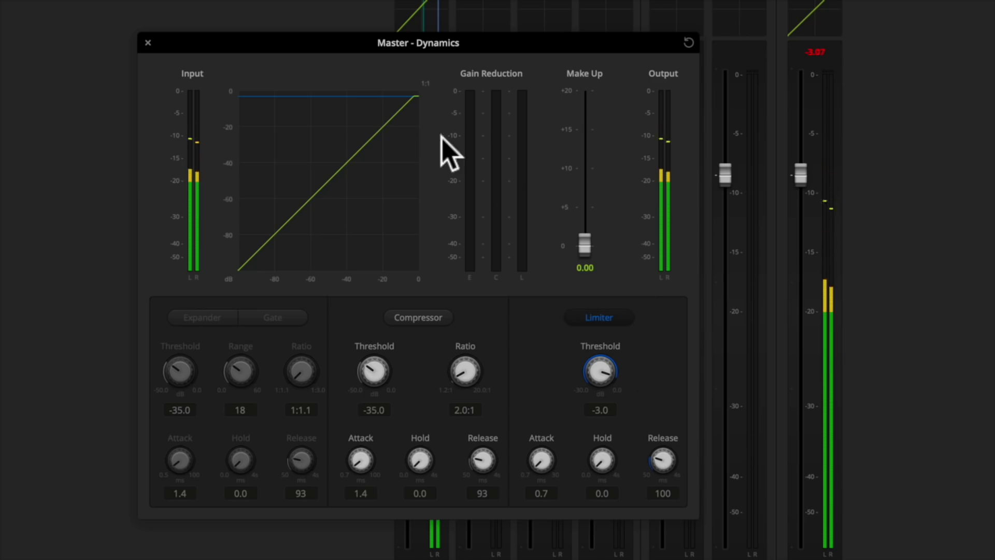
left_click(147, 42)
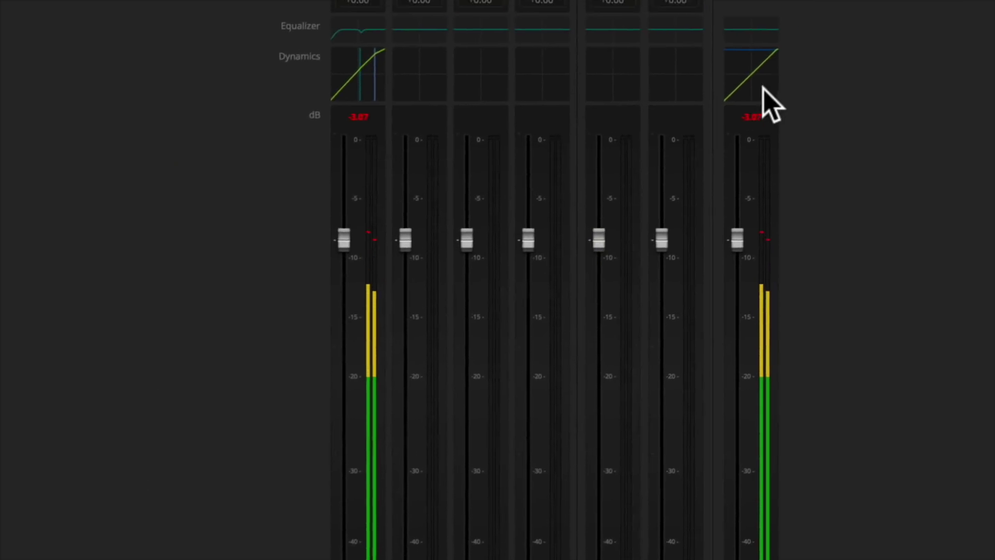
left_click(648, 221)
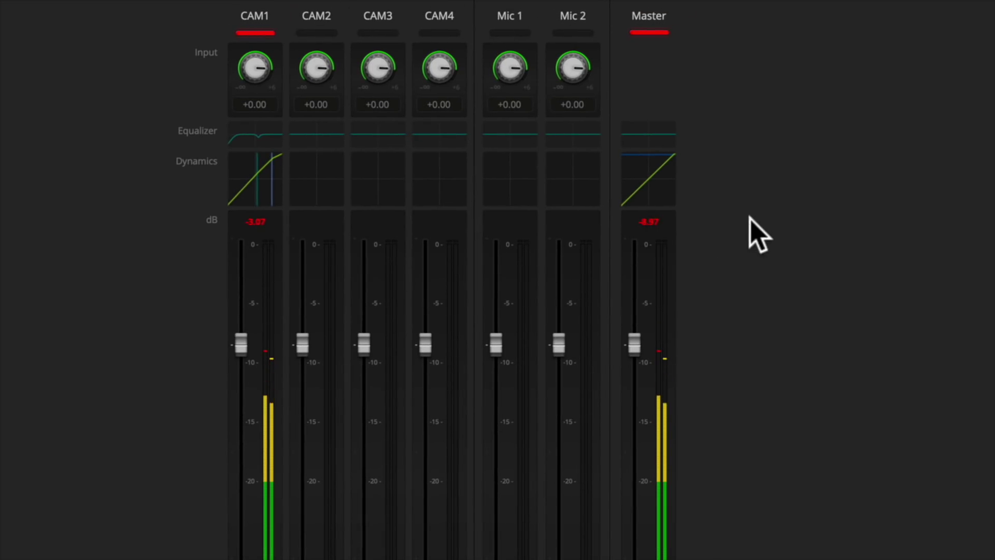